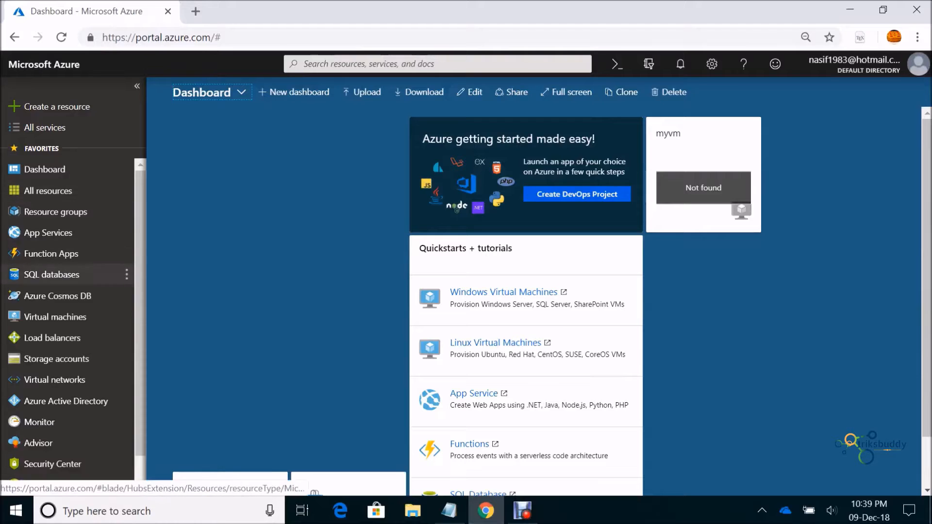
# From the empty SQL databases list, start a new database, discard it, and begin creating again
pyautogui.click(51, 274)
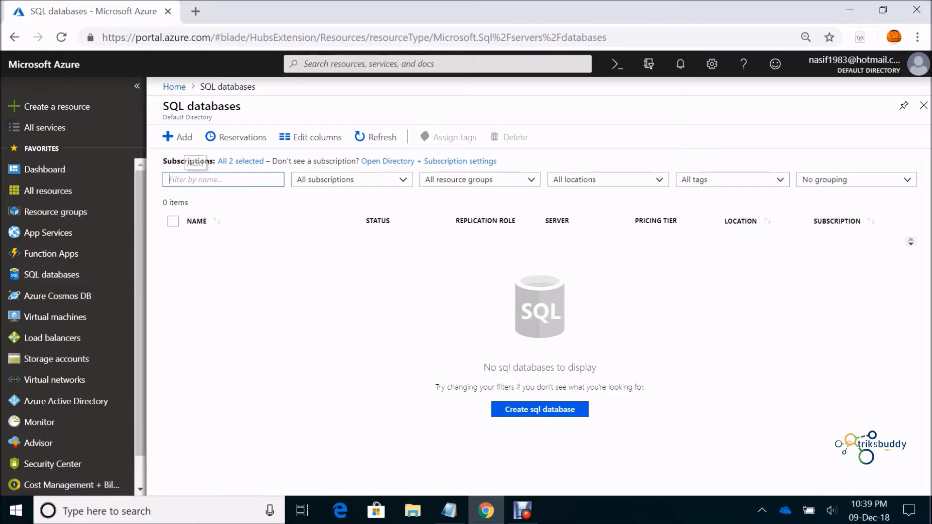
pyautogui.click(541, 412)
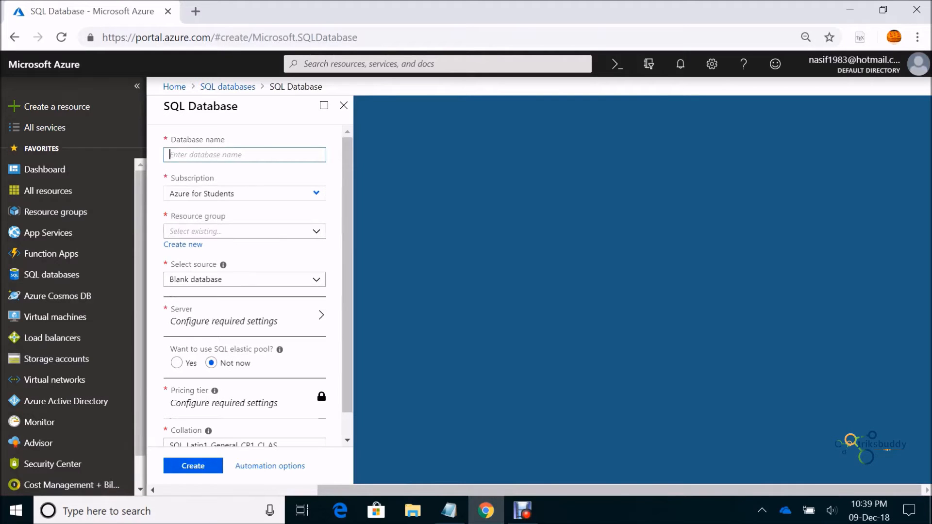
pyautogui.click(343, 105)
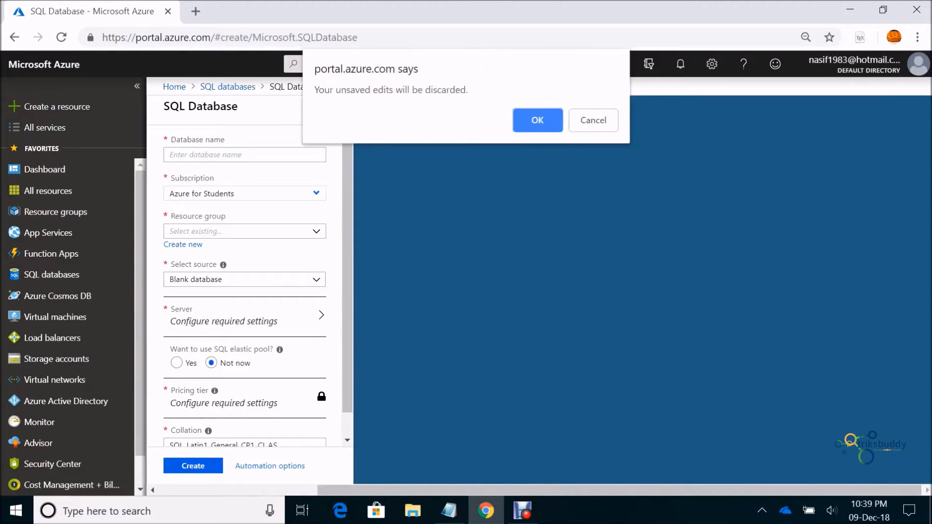
pyautogui.press('Return')
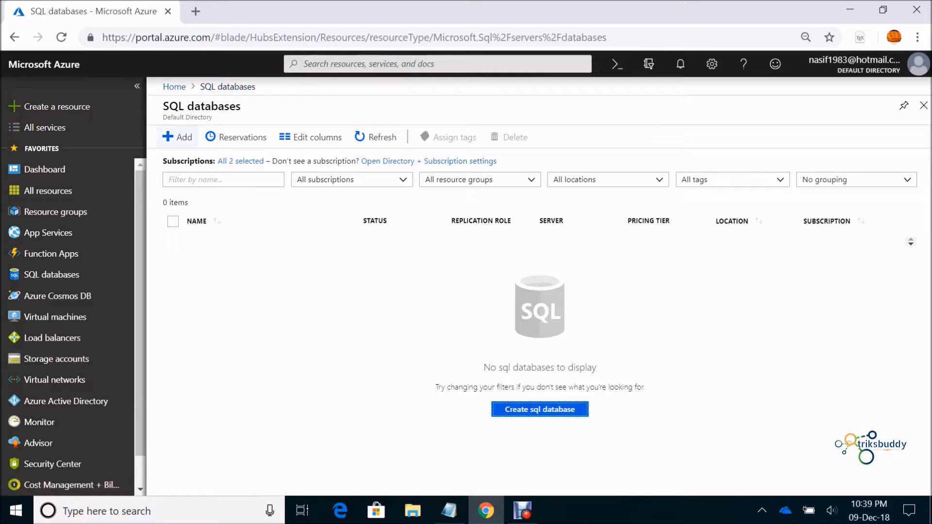
pyautogui.click(178, 137)
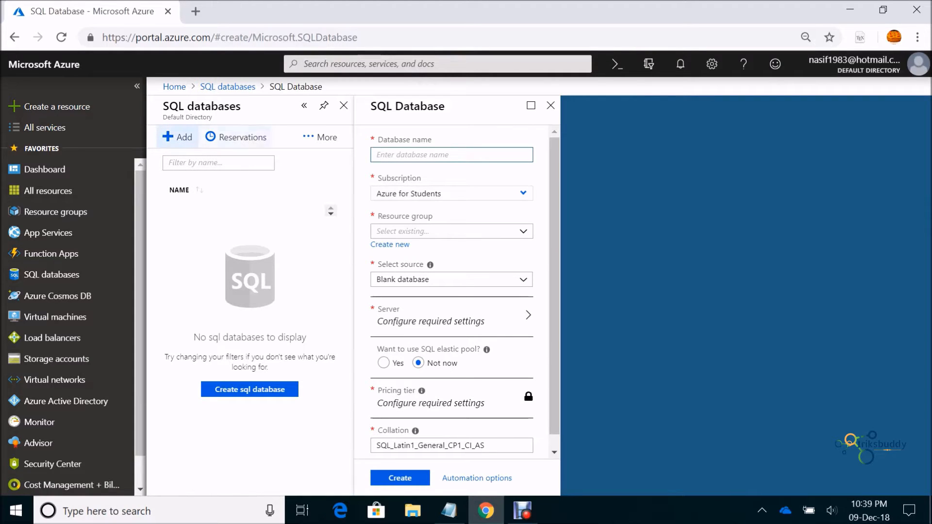
# Enter the database name, choose resource group mymy and the Sample (AdventureWorksLT) source
pyautogui.write('nasif2010')
pyautogui.click(451, 232)
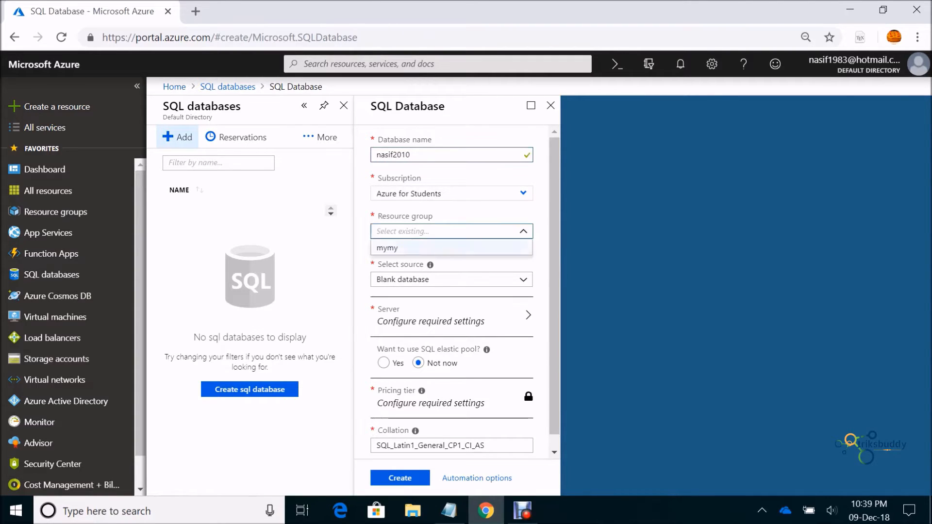
pyautogui.click(387, 248)
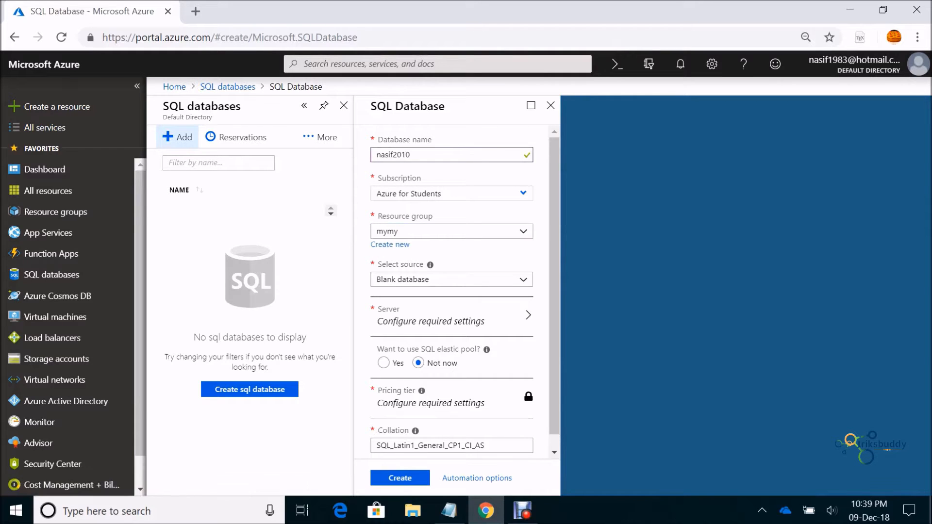
pyautogui.click(446, 280)
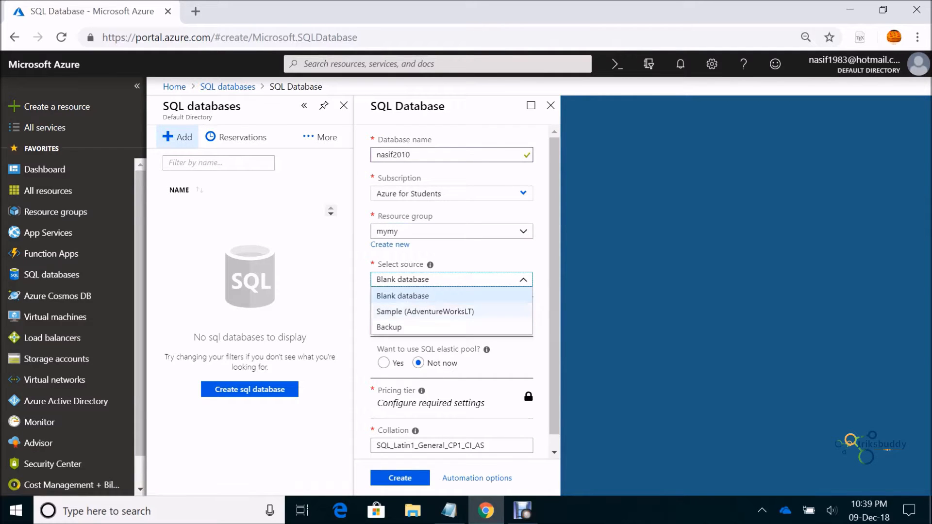
pyautogui.click(425, 312)
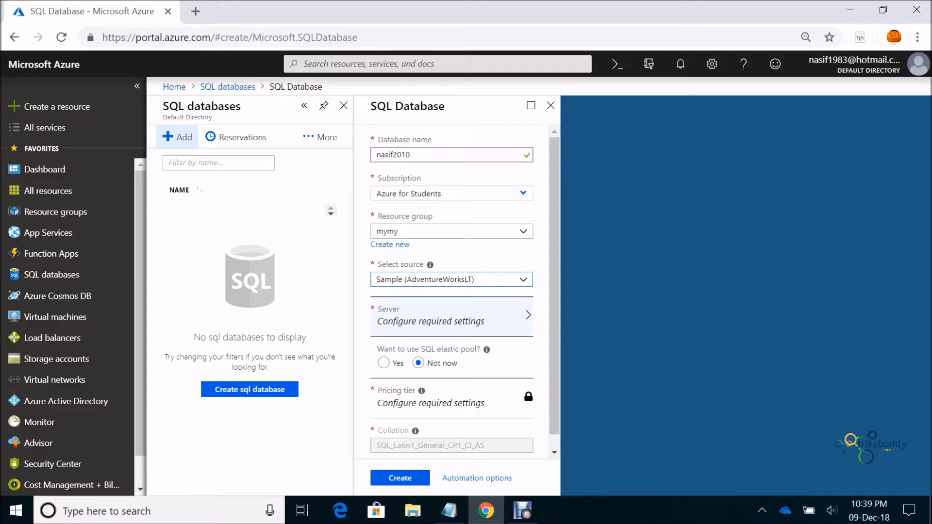
pyautogui.click(427, 316)
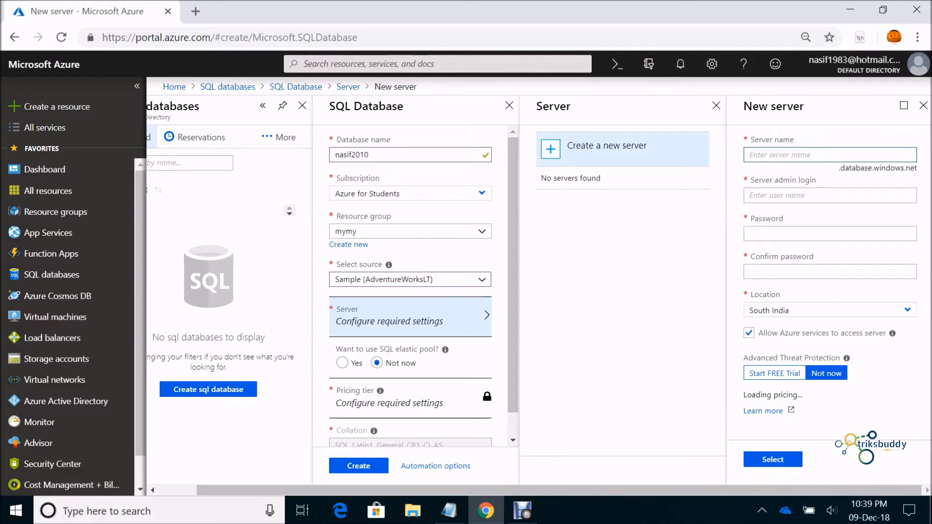
# Create a South India server with a server name, admin login and password, and attach it
pyautogui.click(371, 155)
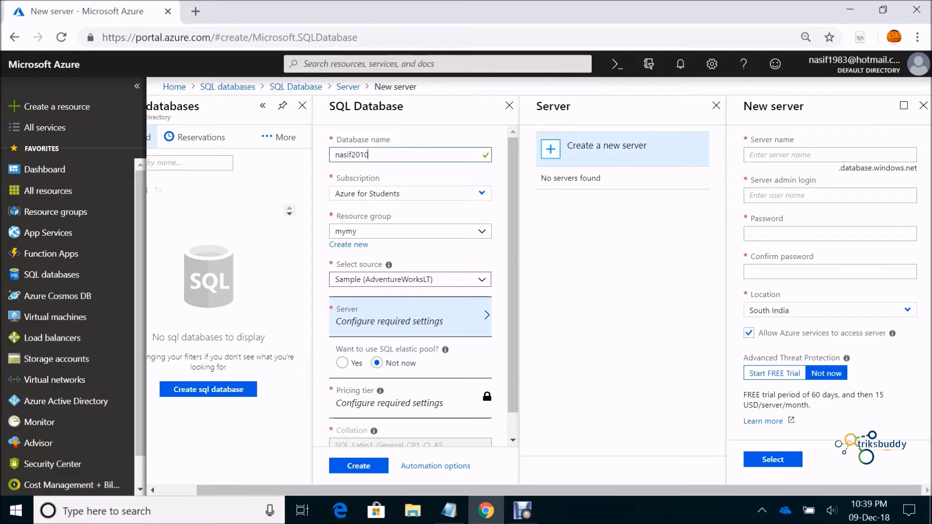
pyautogui.click(830, 154)
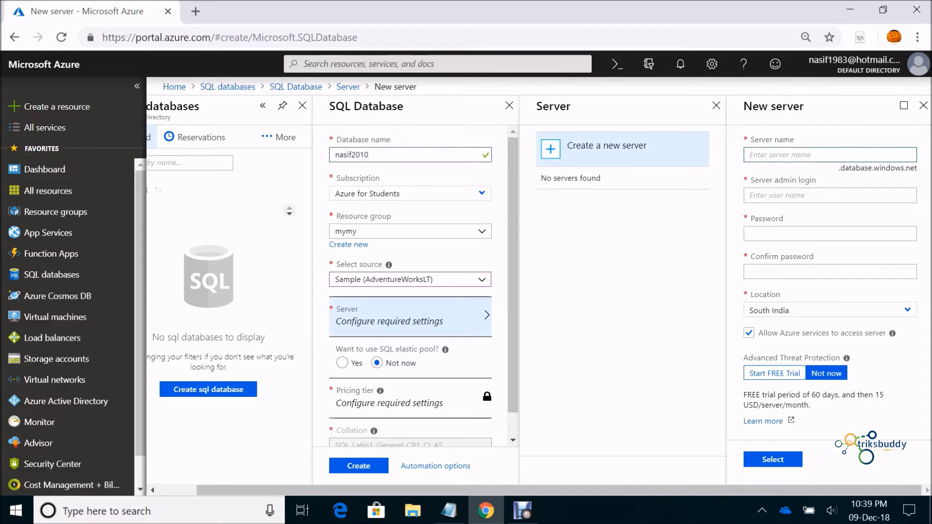
pyautogui.write('nasif')
pyautogui.press('Tab')
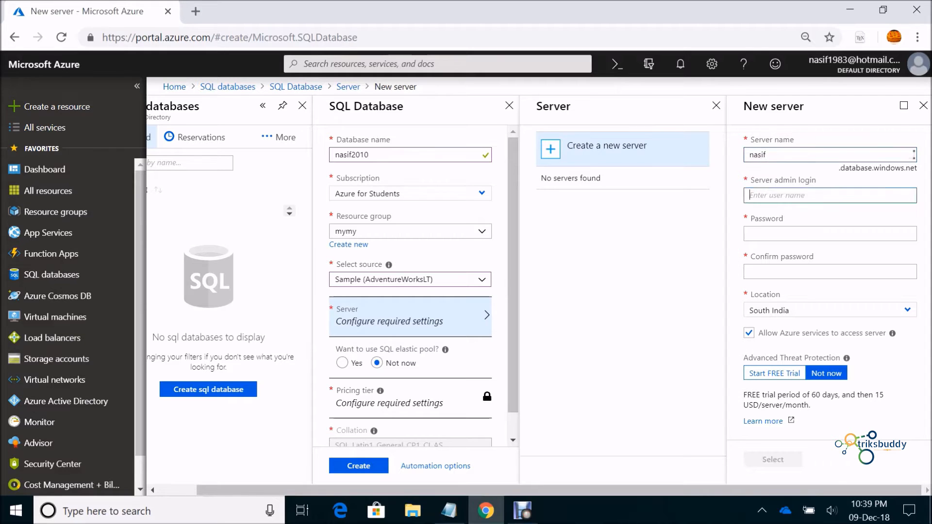
pyautogui.write('nasif')
pyautogui.press('Tab')
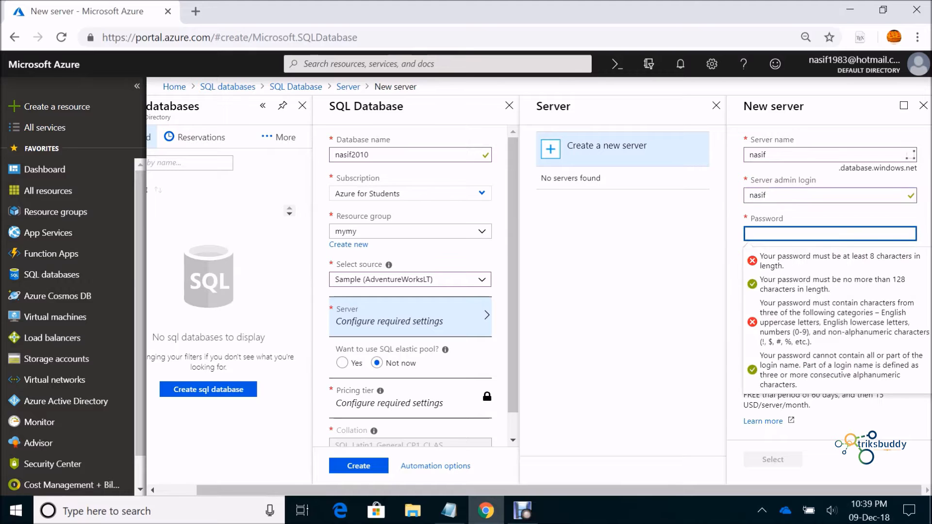
pyautogui.click(523, 511)
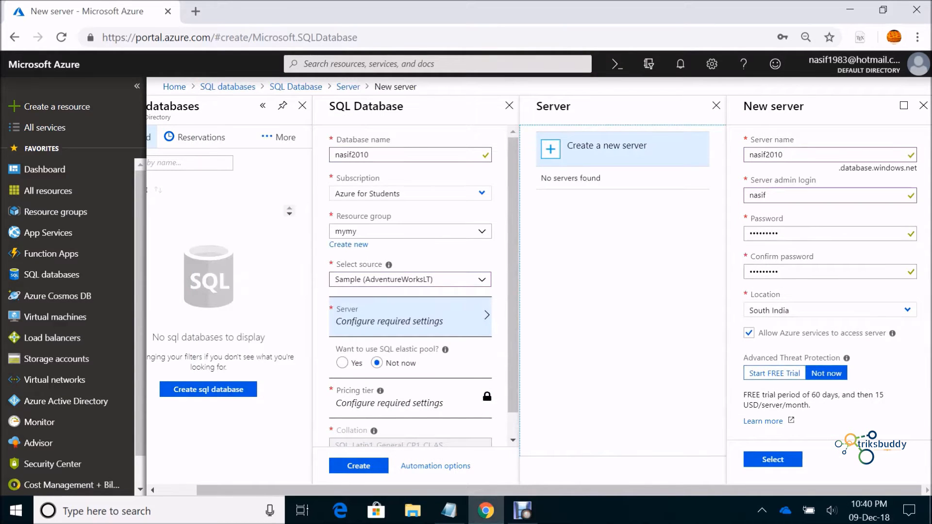
pyautogui.click(765, 195)
pyautogui.click(777, 233)
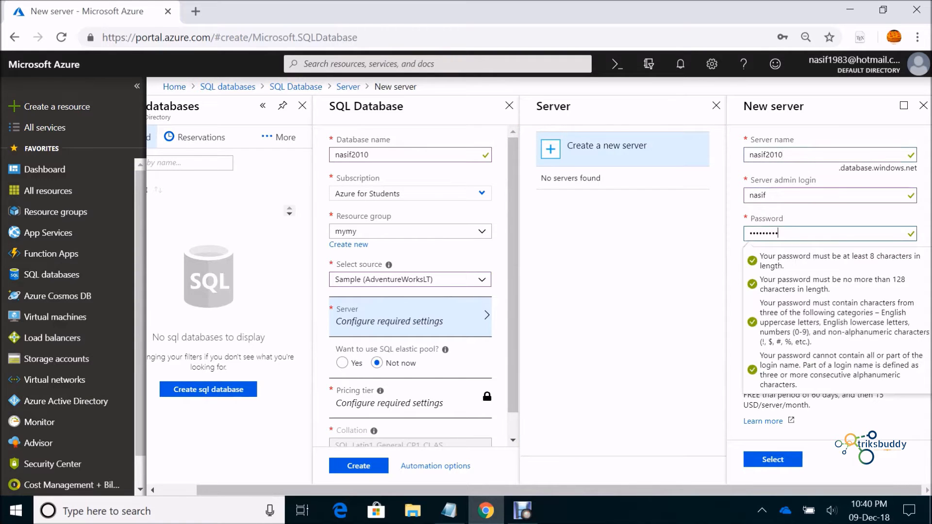
pyautogui.click(641, 282)
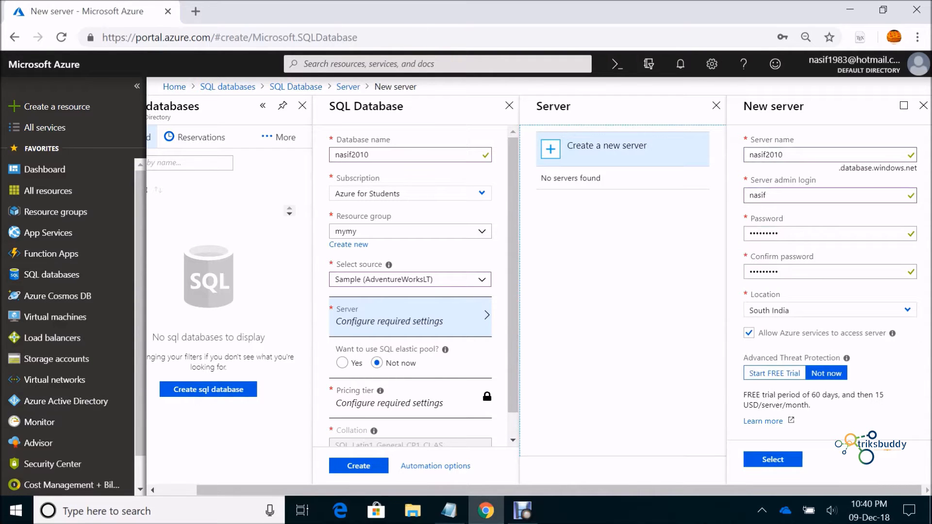
pyautogui.click(773, 459)
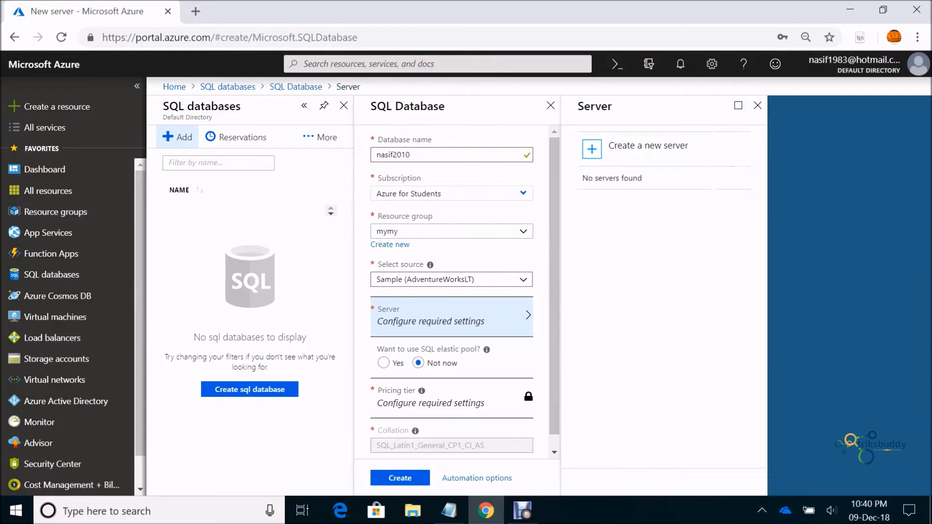
pyautogui.scroll(-1, 451, 384)
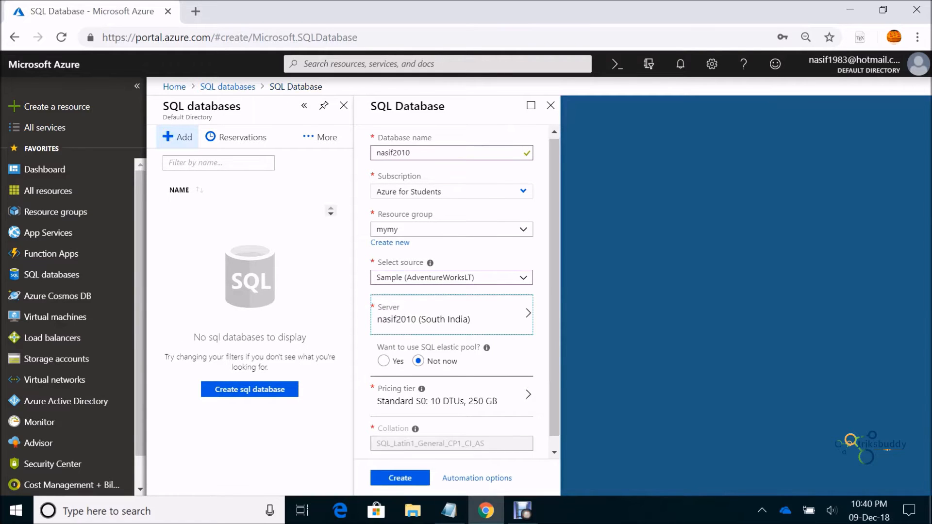
# Switch the pricing tier to Basic with 100 MB max size, apply, and create the database
pyautogui.click(451, 385)
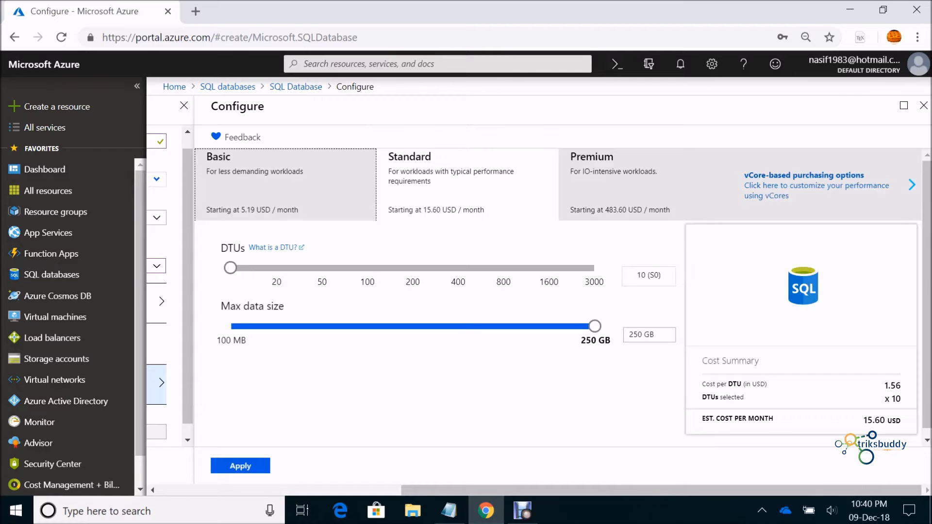
pyautogui.click(649, 185)
pyautogui.click(467, 185)
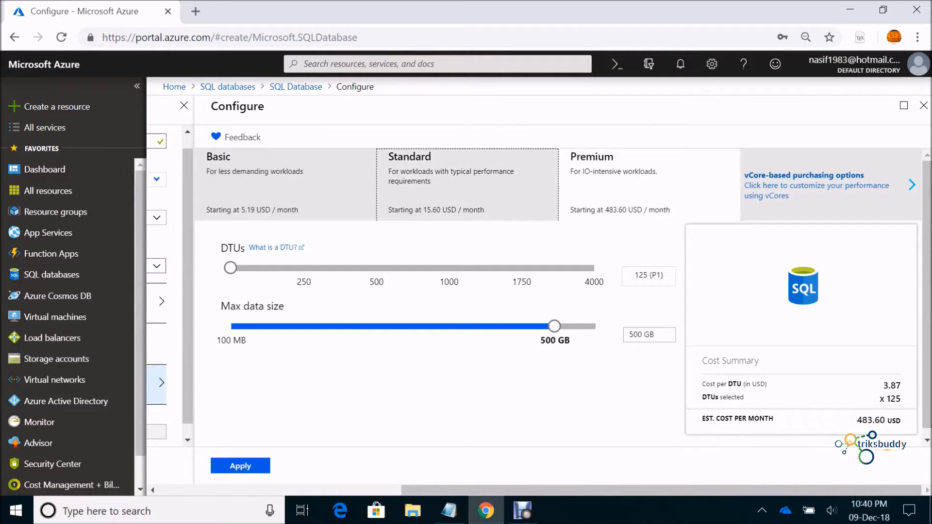
pyautogui.click(285, 185)
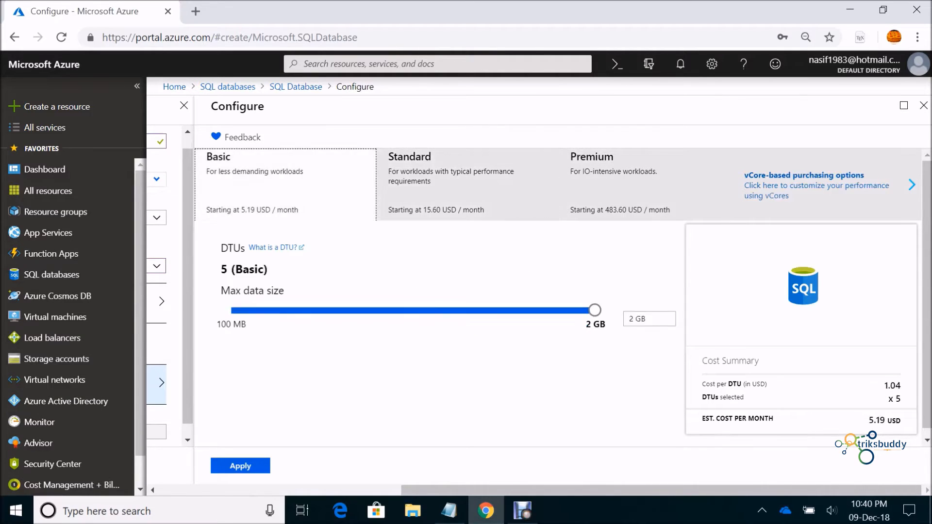
pyautogui.press('Tab')
pyautogui.press('Left')
pyautogui.press('Left')
pyautogui.press('Left')
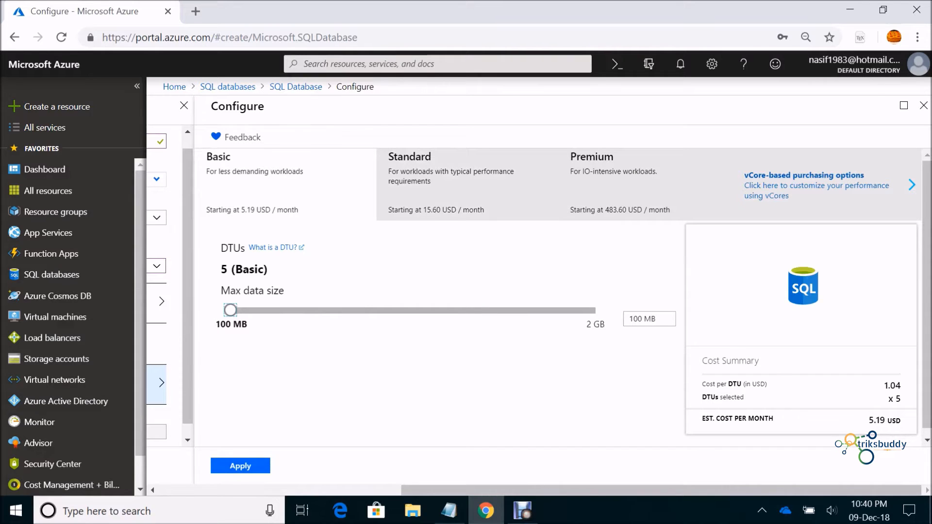
pyautogui.click(241, 465)
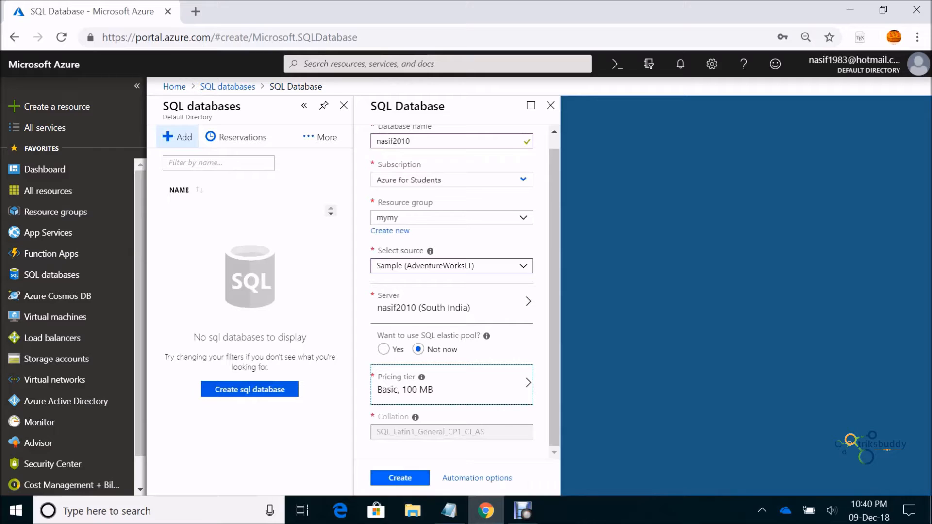
pyautogui.click(400, 478)
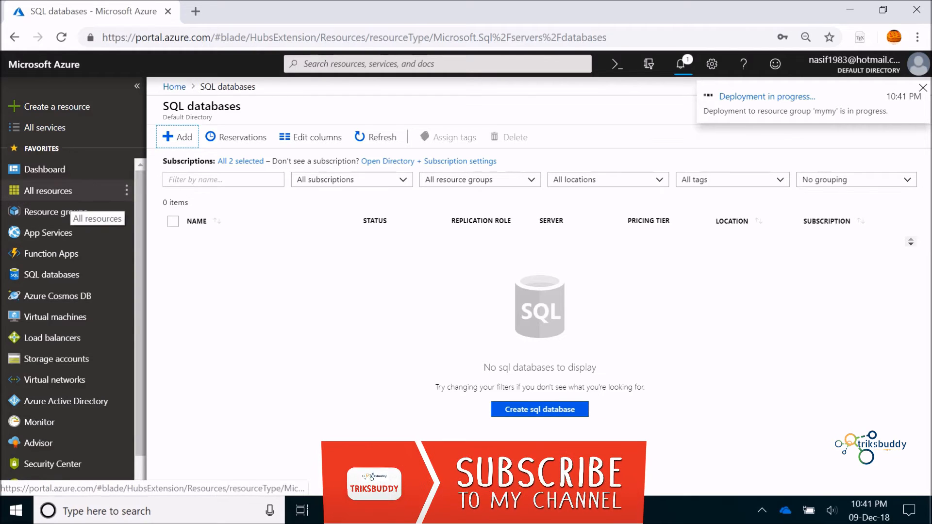
# Open All resources while the database deployment is still in progress
pyautogui.click(68, 194)
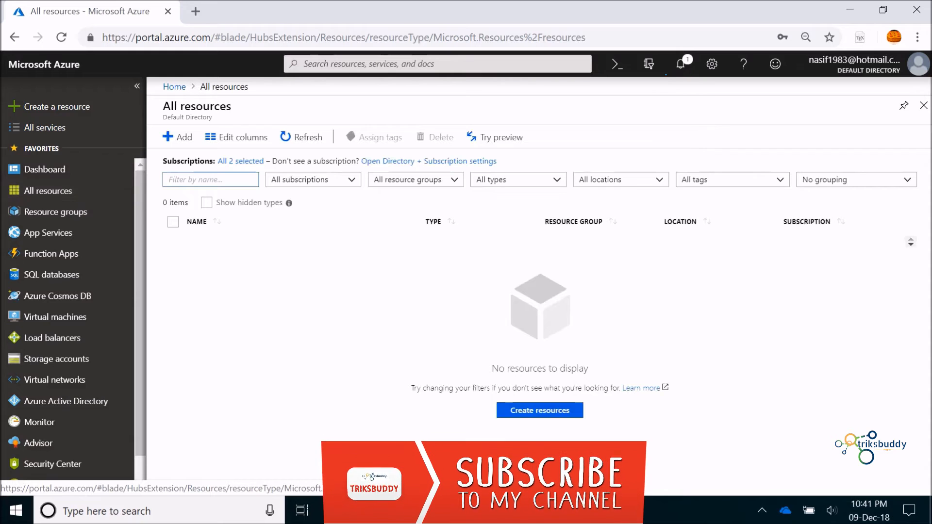
# Refresh resources, open the new server's database, and show its Connection strings page
pyautogui.hotkey('alt', 'Tab')
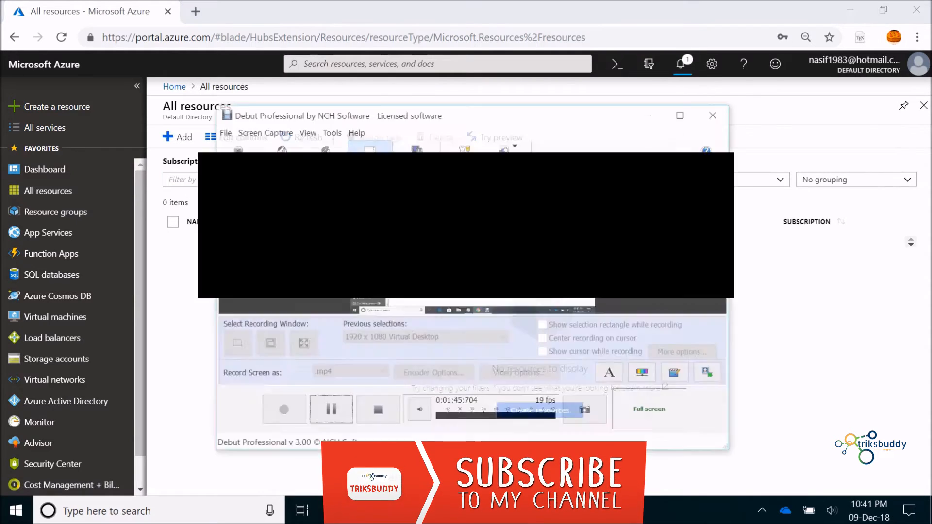
pyautogui.click(317, 399)
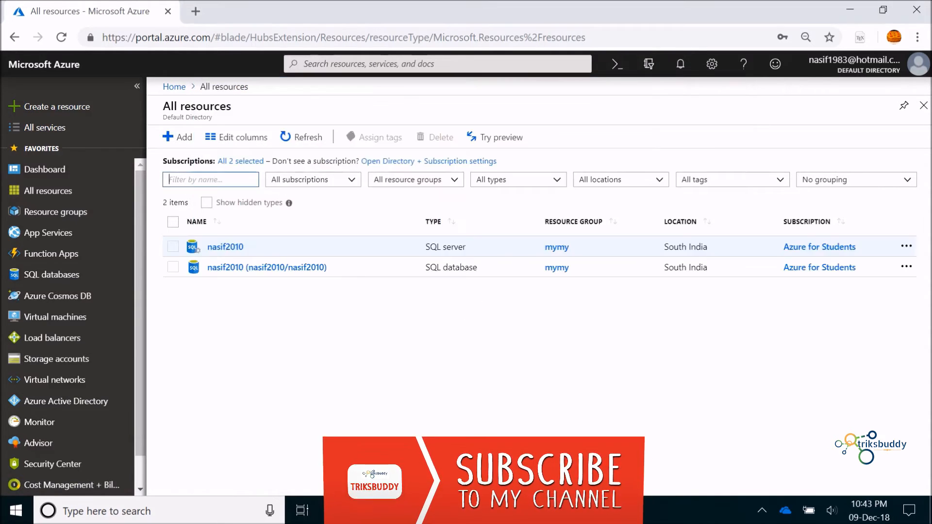
pyautogui.click(58, 190)
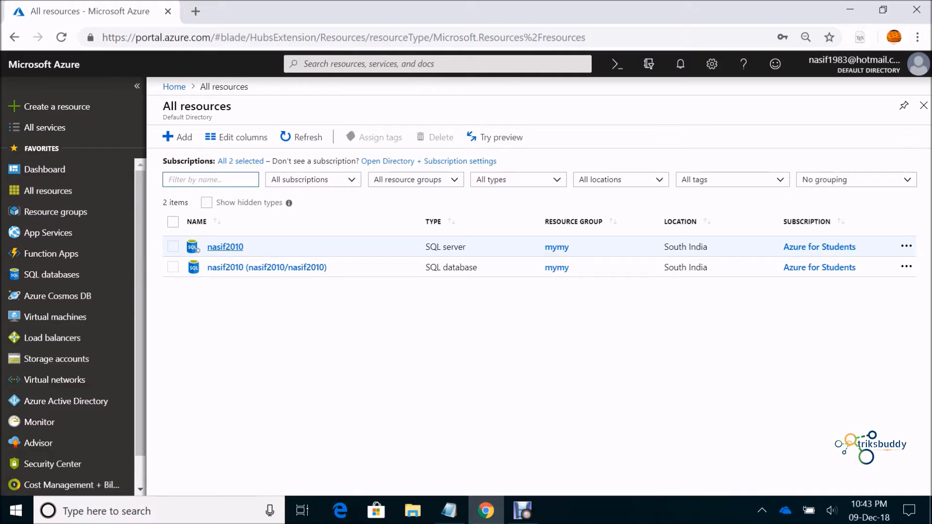
pyautogui.click(225, 247)
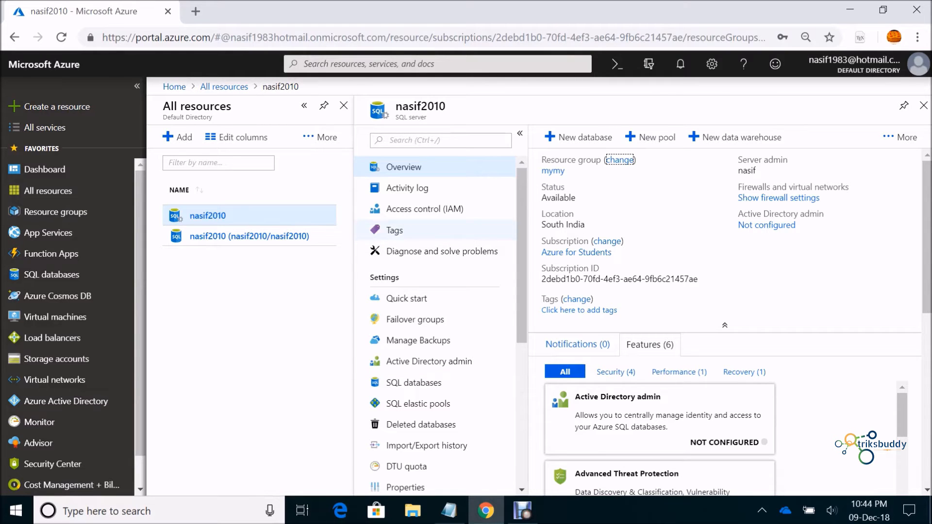
pyautogui.click(414, 382)
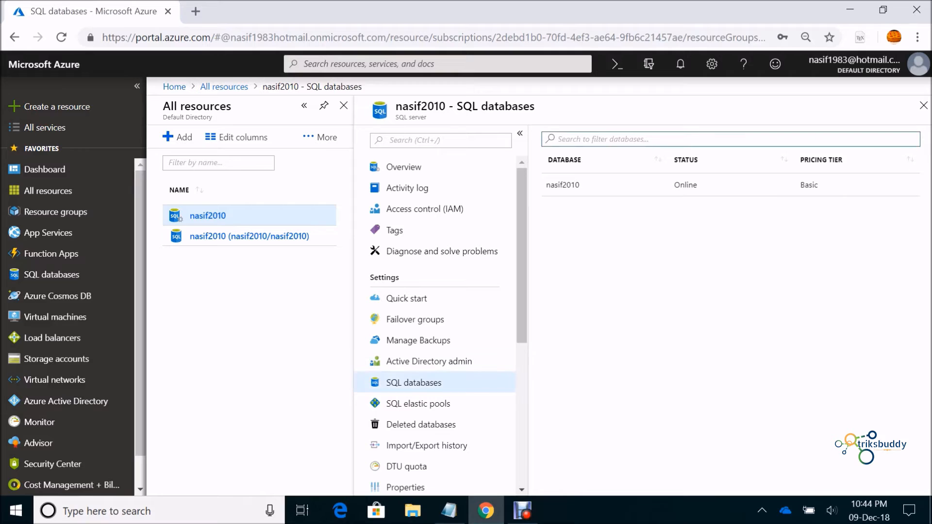
pyautogui.click(562, 185)
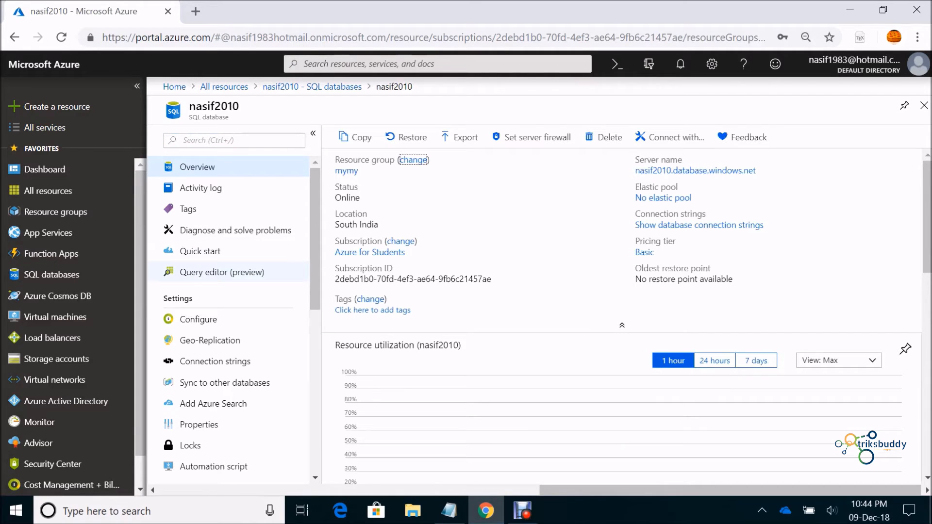
pyautogui.scroll(-3, 228, 301)
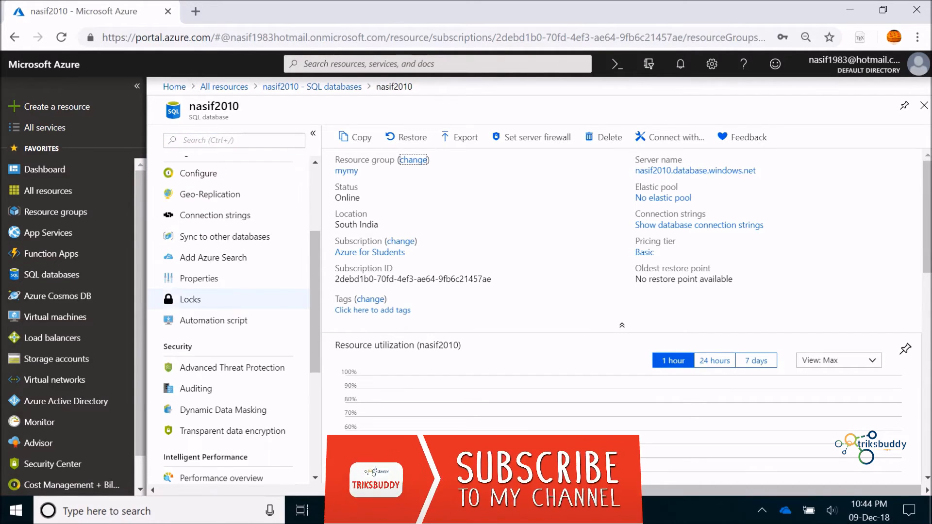
pyautogui.scroll(-5, 228, 316)
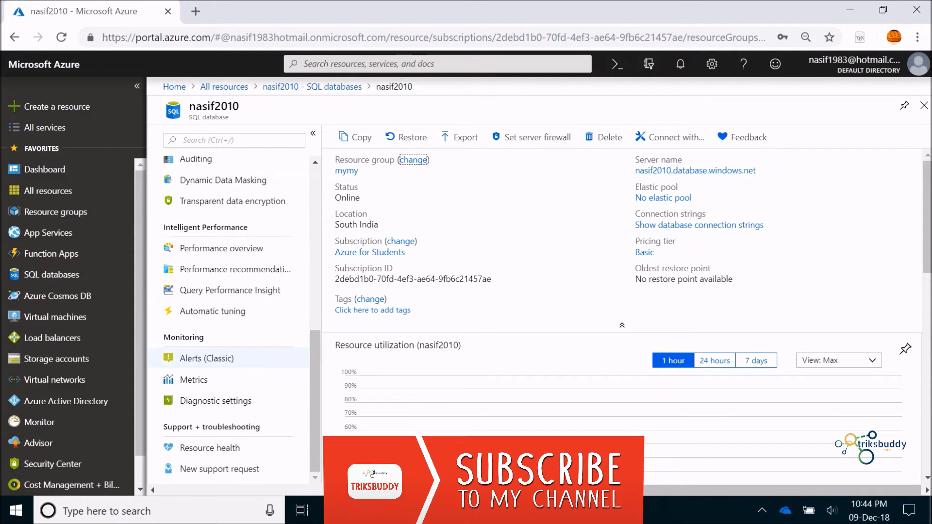
pyautogui.scroll(6, 228, 315)
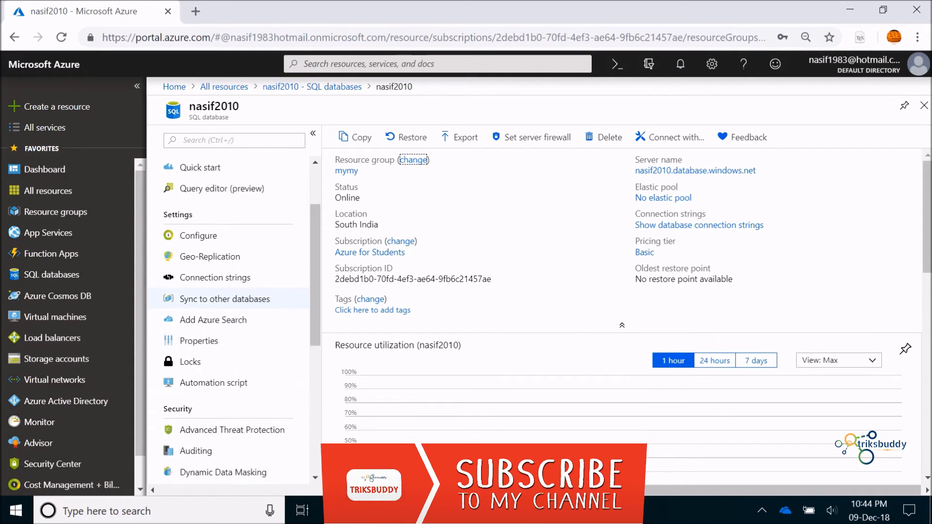
pyautogui.click(216, 277)
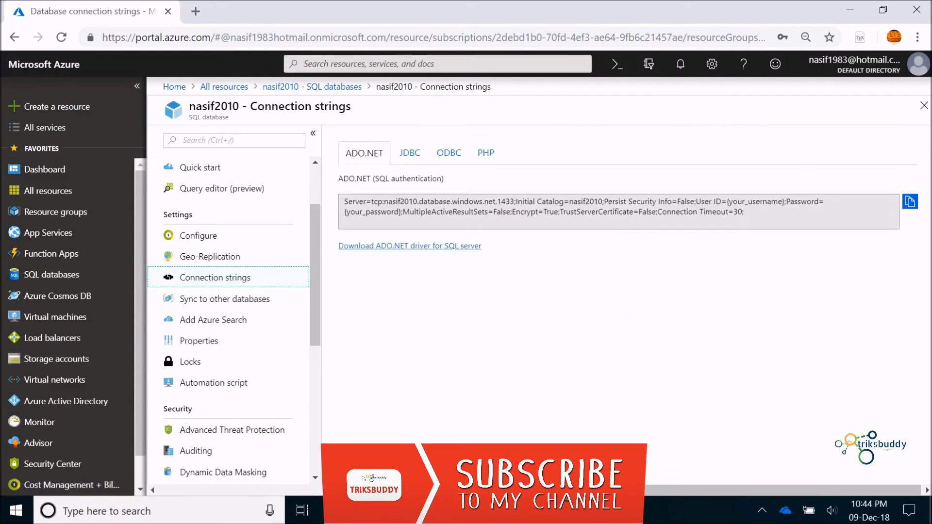
# Switch to the JDBC connection string and select parts of its text
pyautogui.click(409, 153)
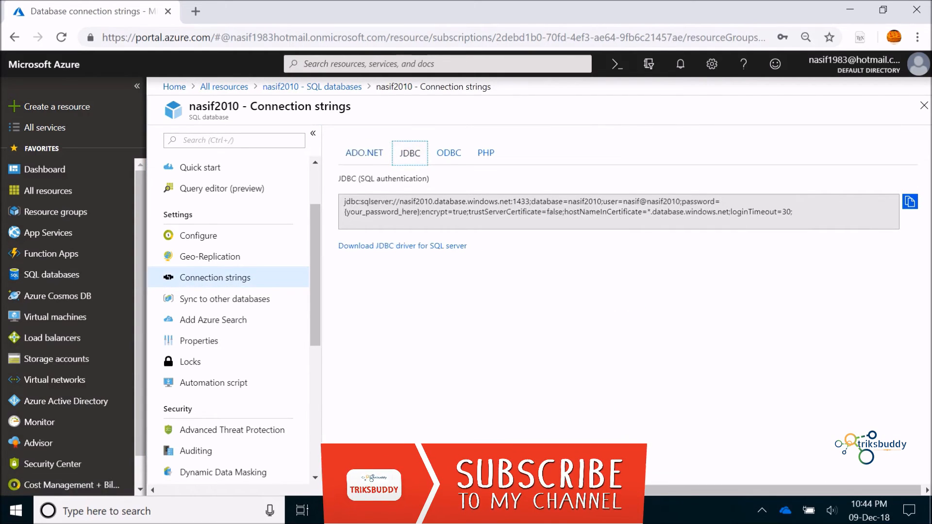
pyautogui.click(617, 211)
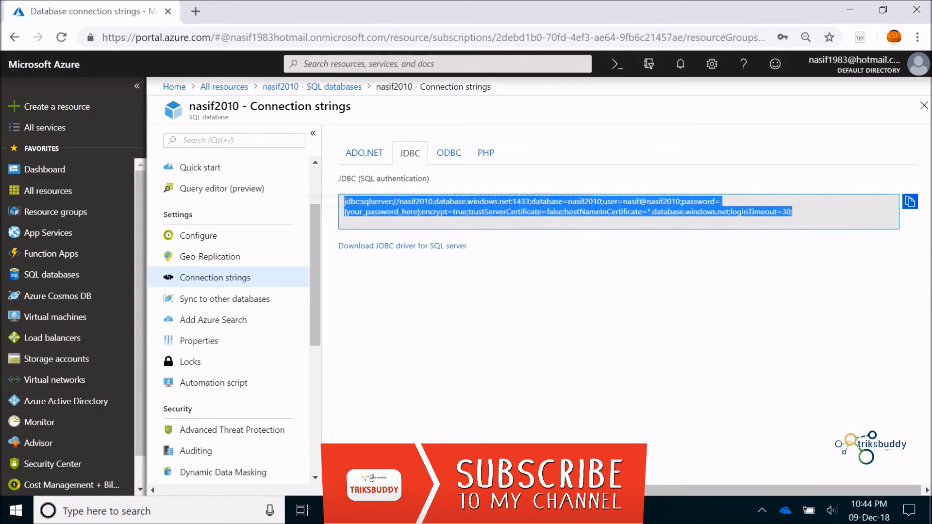
pyautogui.click(792, 212)
pyautogui.moveTo(792, 212); pyautogui.dragTo(345, 202)
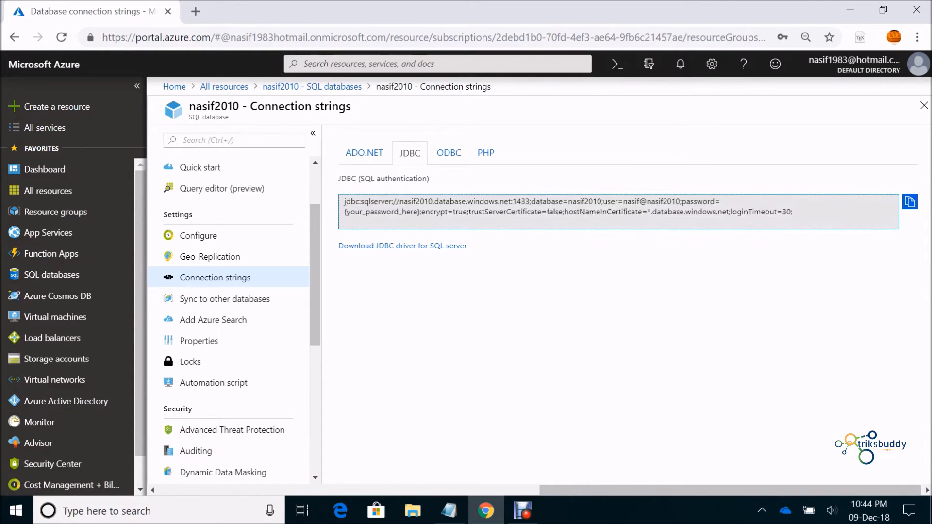
pyautogui.click(335, 262)
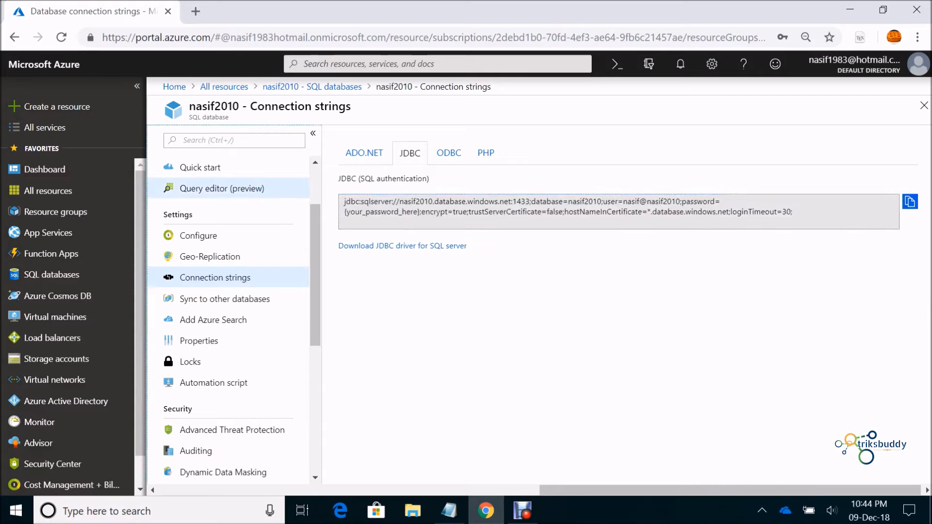
# Log in to Query editor with SQL server authentication and expand the Tables list
pyautogui.click(272, 188)
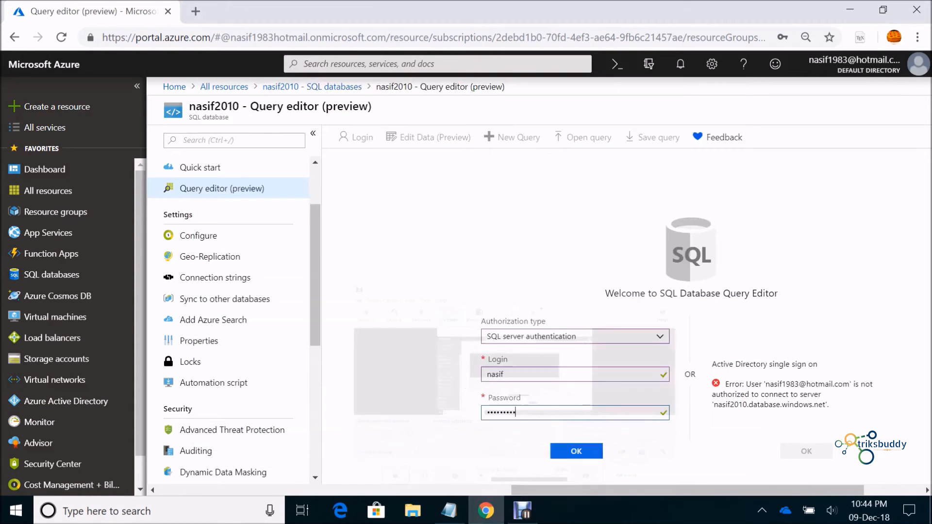
pyautogui.press('Return')
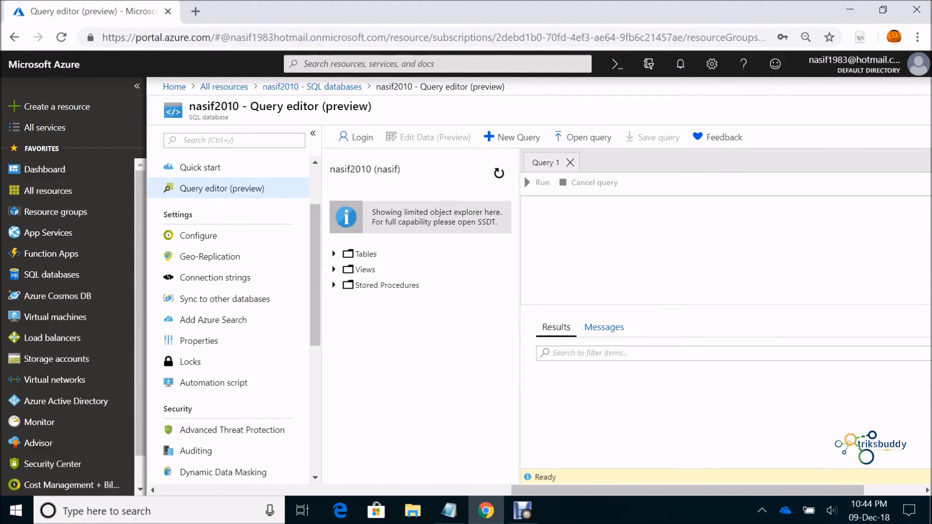
pyautogui.click(334, 254)
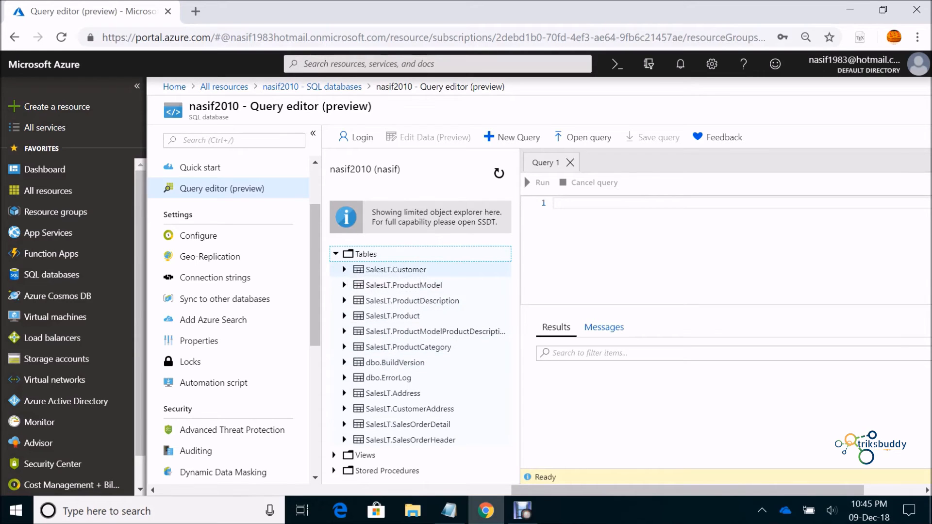
# Run 'select * from saleslt.customer' and scroll across the returned customer columns
pyautogui.click(386, 270)
pyautogui.click(554, 203)
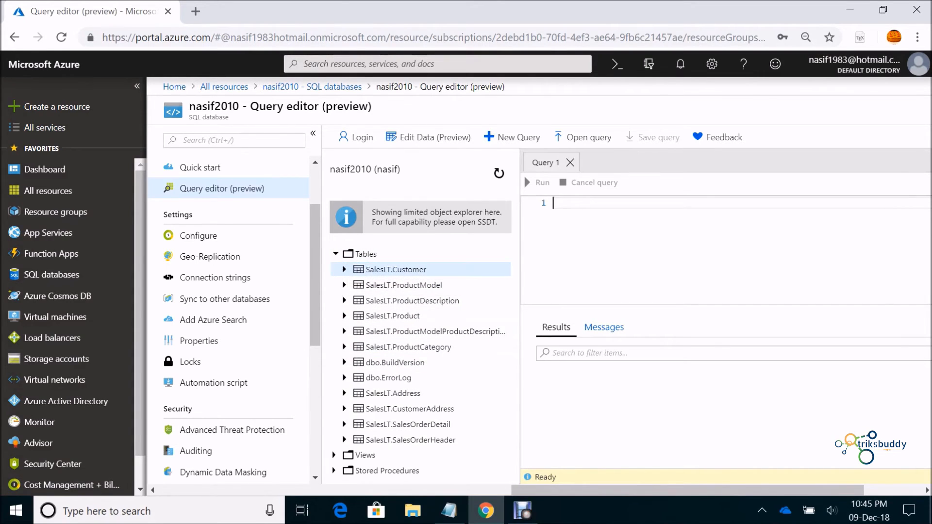
pyautogui.write('select * from ')
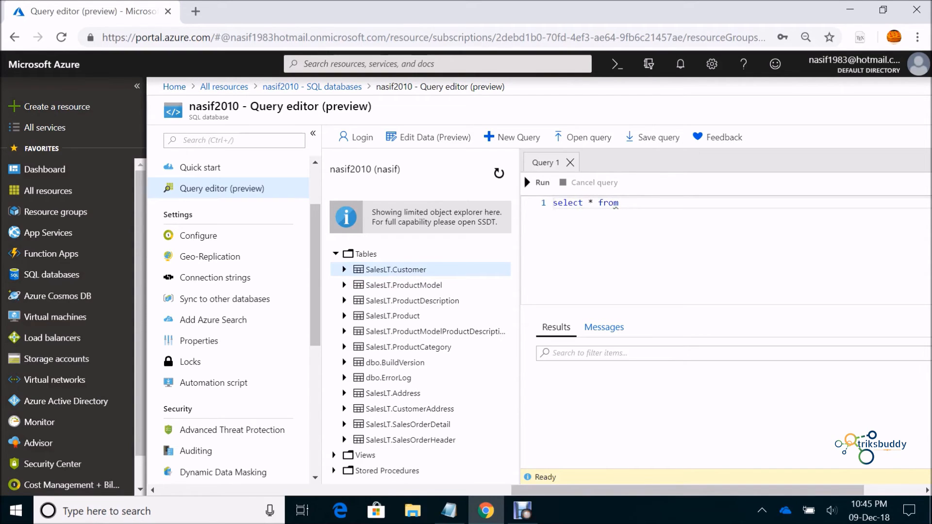
pyautogui.write('saleslt.customer')
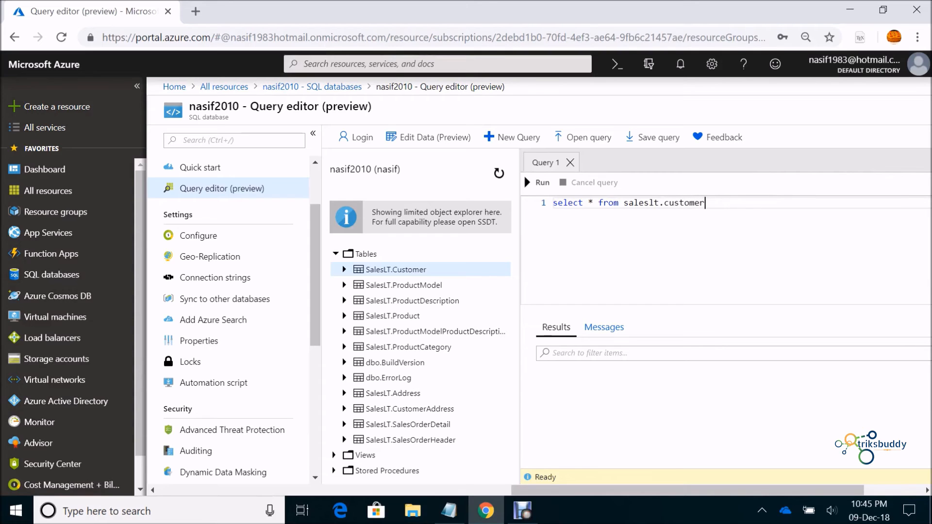
pyautogui.click(524, 177)
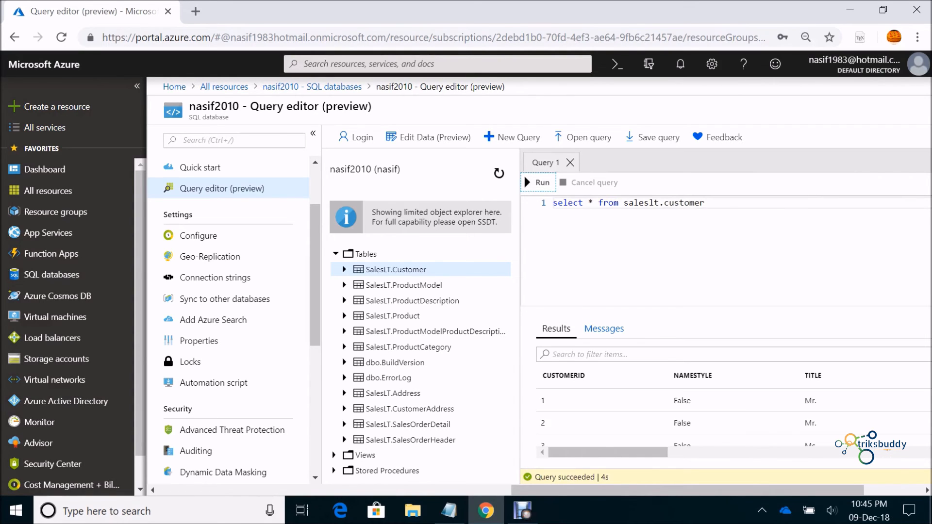
pyautogui.hscroll(5, 728, 413)
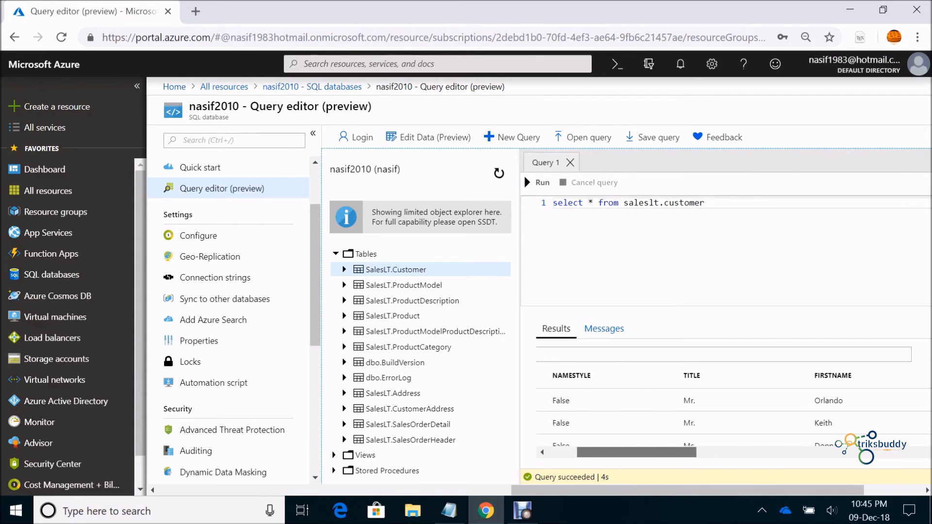
pyautogui.hscroll(5, 729, 412)
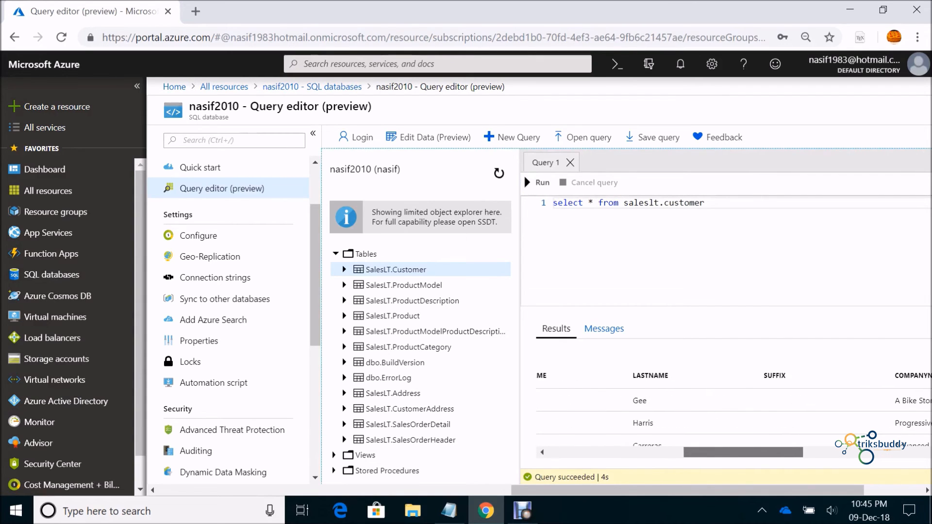
pyautogui.hscroll(5, 728, 413)
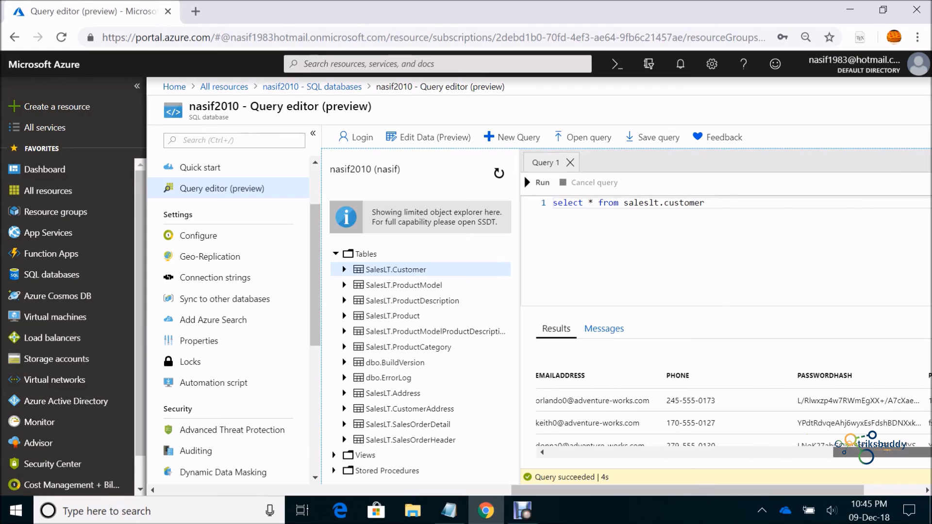
pyautogui.hscroll(-15, 729, 413)
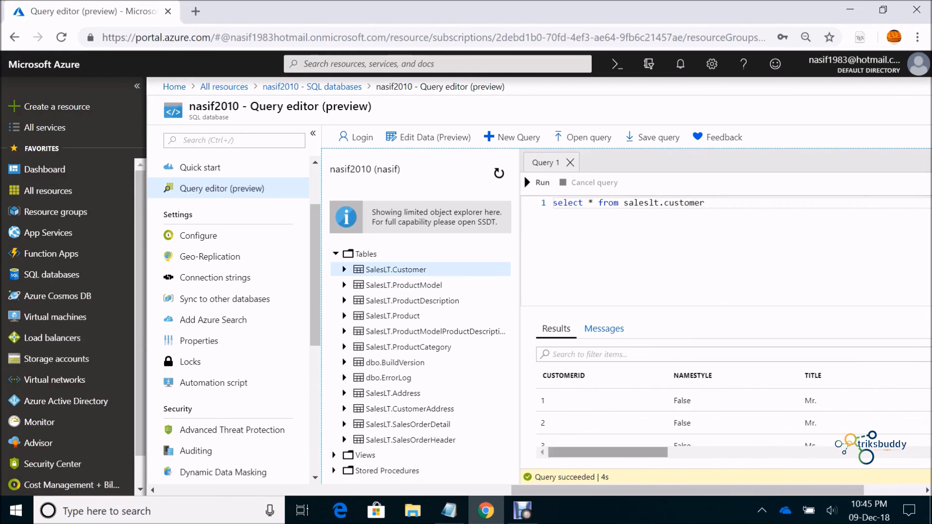
# Query only firstname from SalesLT.Customer, review the results, and return to All resources
pyautogui.click(344, 269)
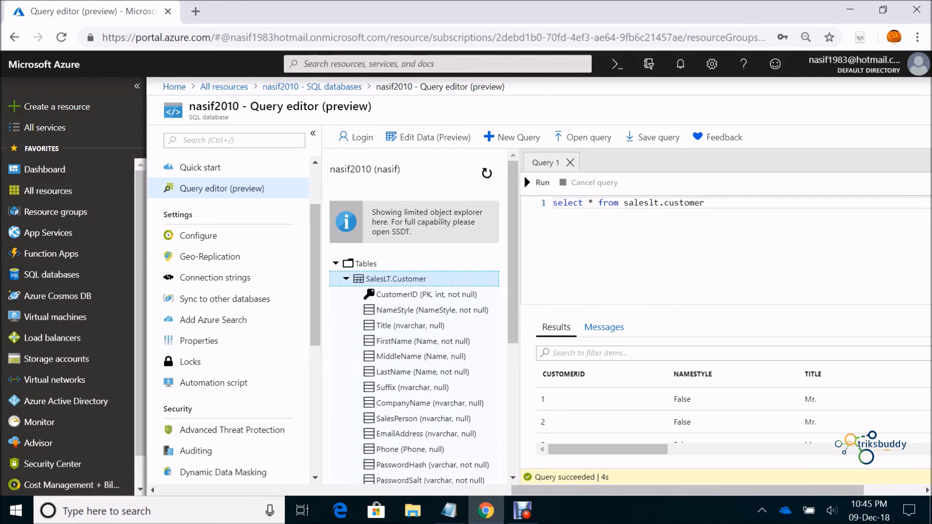
pyautogui.click(591, 203)
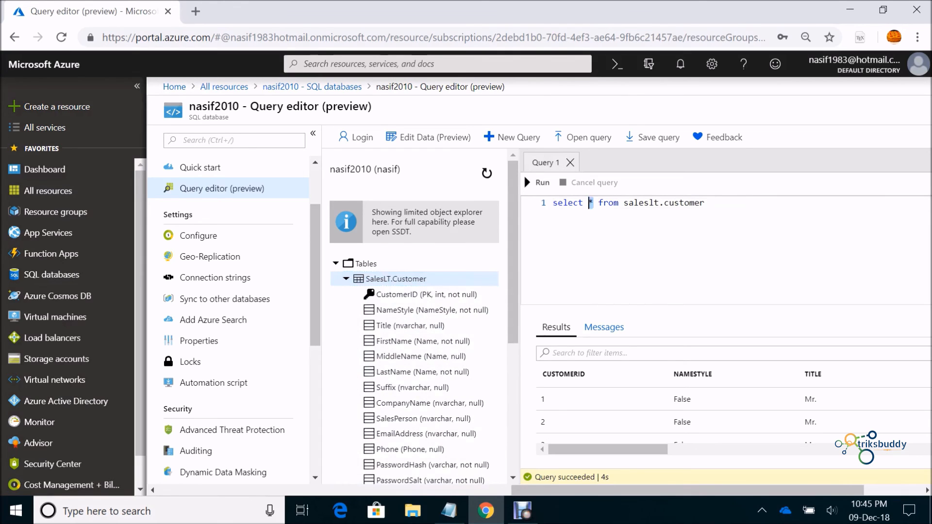
pyautogui.write('firs')
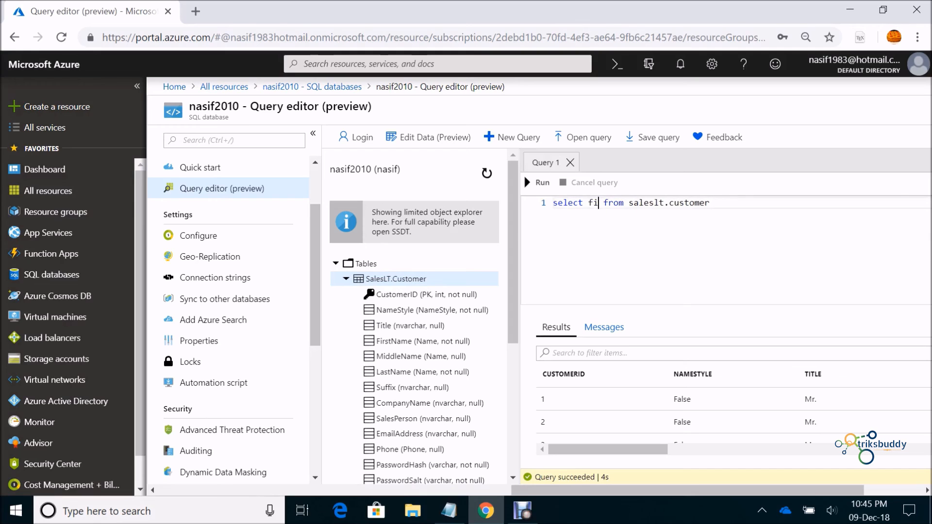
pyautogui.write('tname')
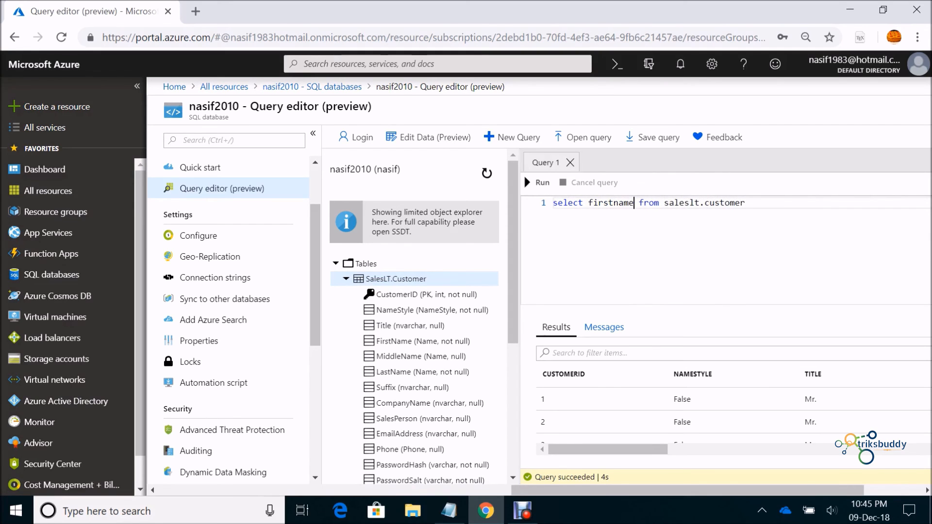
pyautogui.click(538, 183)
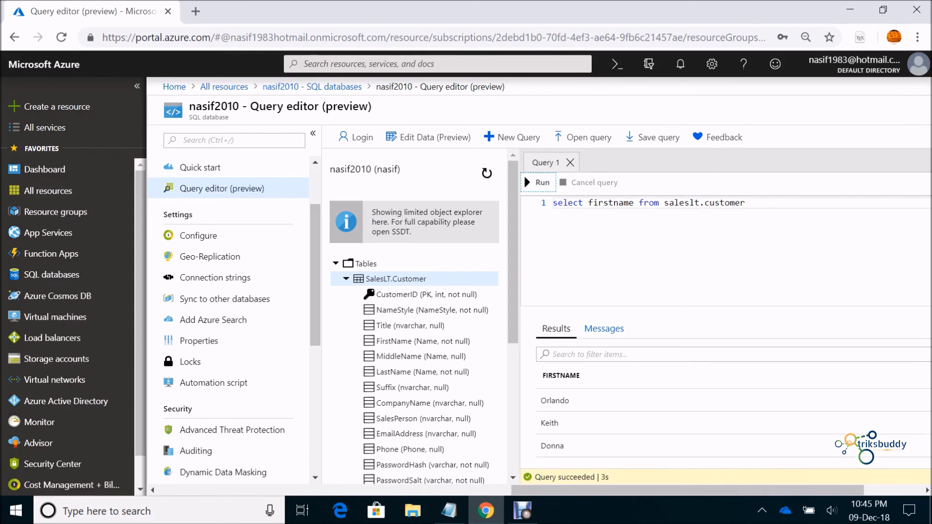
pyautogui.scroll(-15, 729, 398)
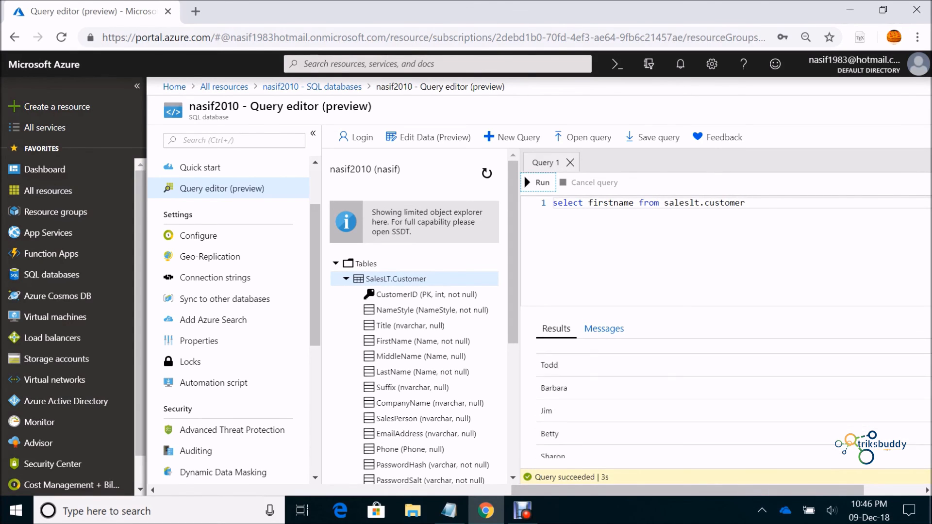
pyautogui.scroll(-15, 728, 399)
pyautogui.scroll(2, 728, 398)
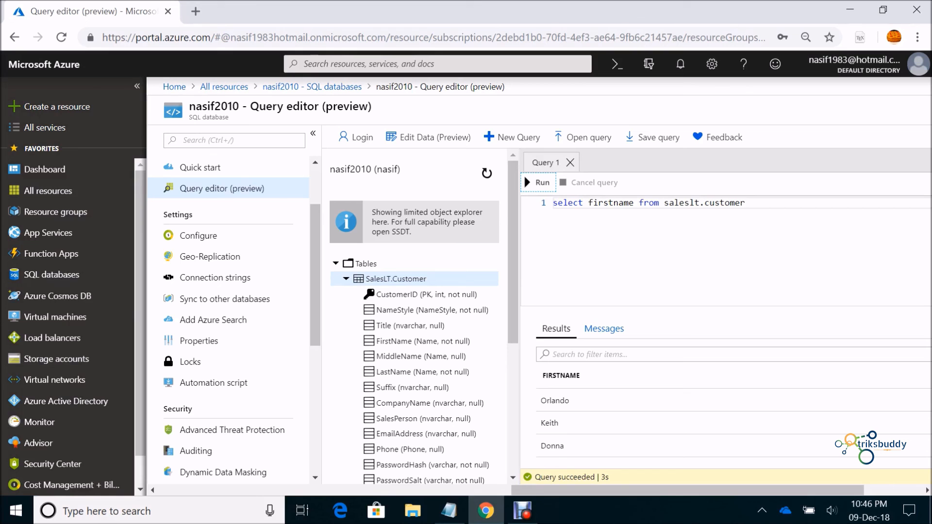
pyautogui.click(523, 511)
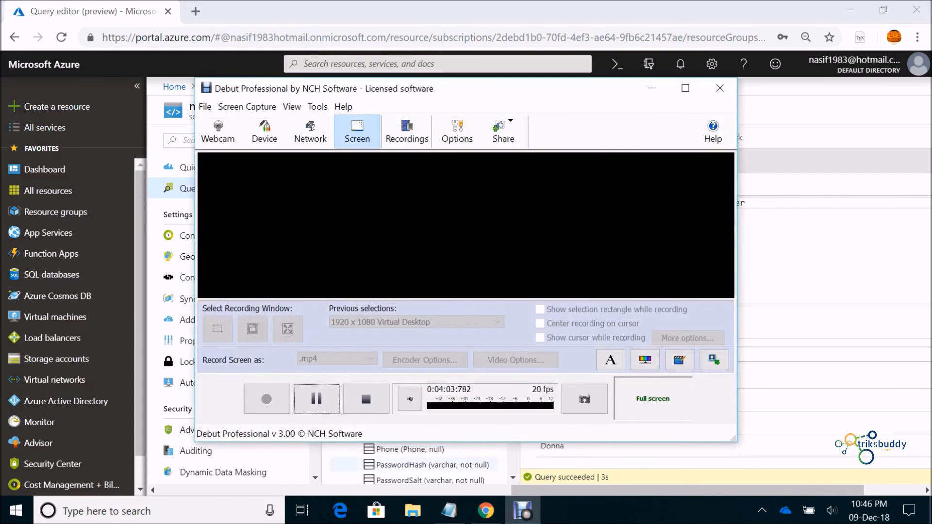
pyautogui.click(316, 399)
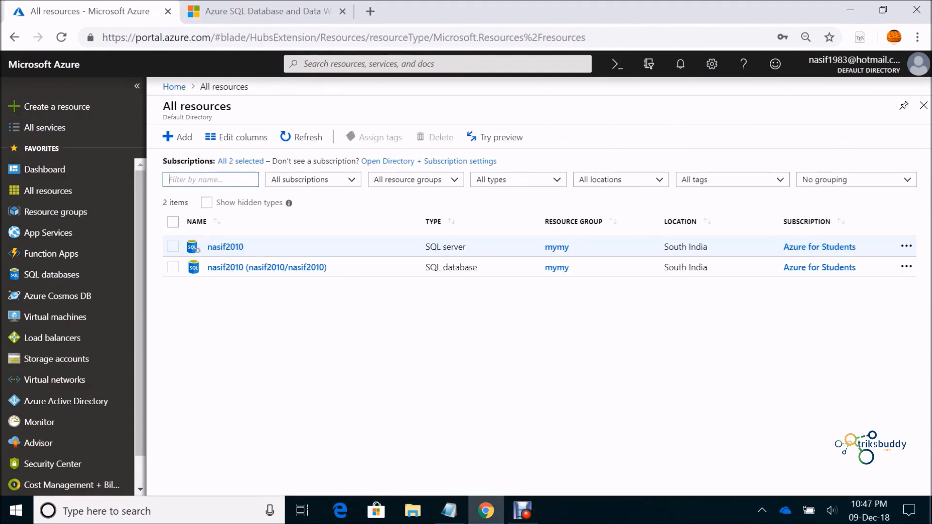